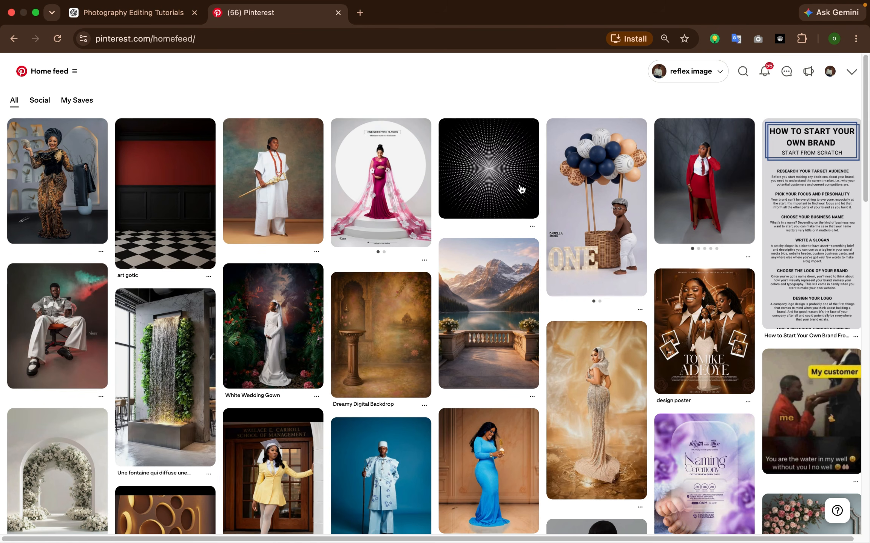
{"action": "mouse_move", "coordinate": [519, 178]}
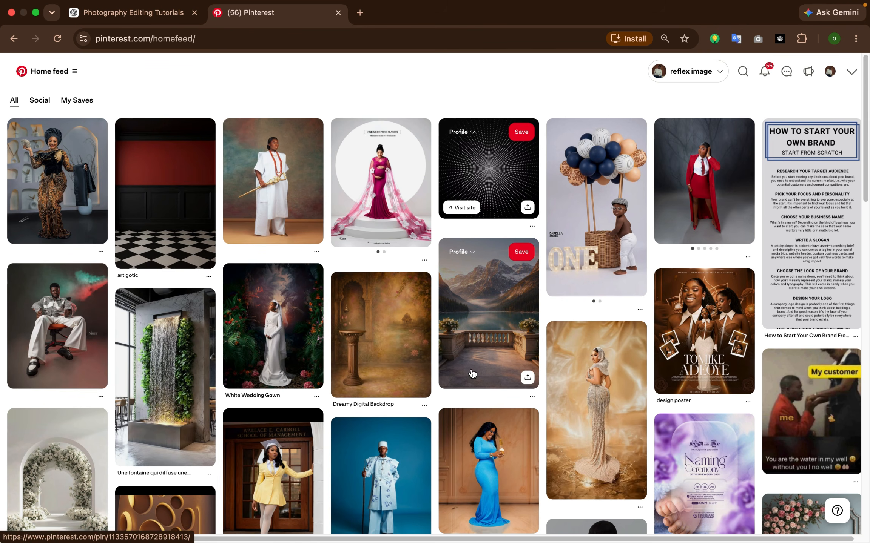
{"action": "scroll", "coordinate": [471, 374], "scroll_direction": "down", "scroll_amount": 5}
{"action": "scroll", "coordinate": [472, 374], "scroll_direction": "down", "scroll_amount": 7}
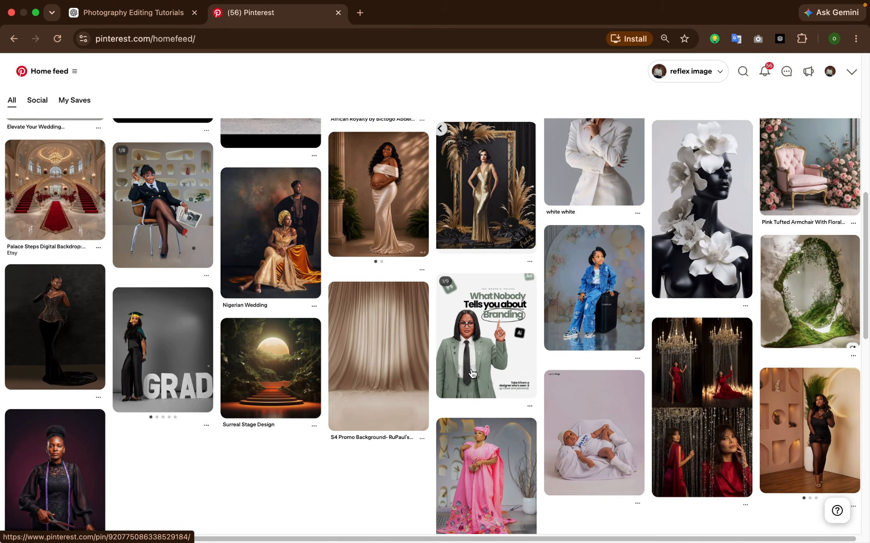
{"action": "scroll", "coordinate": [471, 374], "scroll_direction": "down", "scroll_amount": 6}
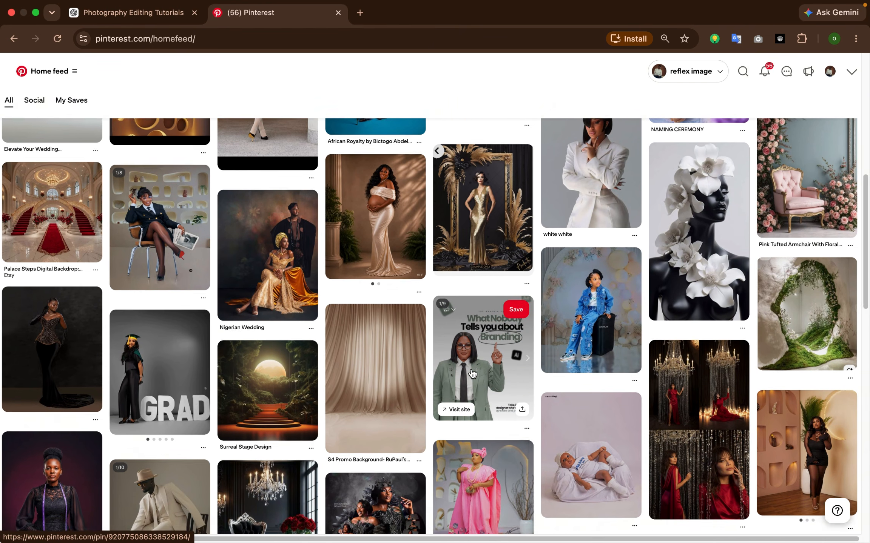
{"action": "scroll", "coordinate": [472, 374], "scroll_direction": "down", "scroll_amount": 7}
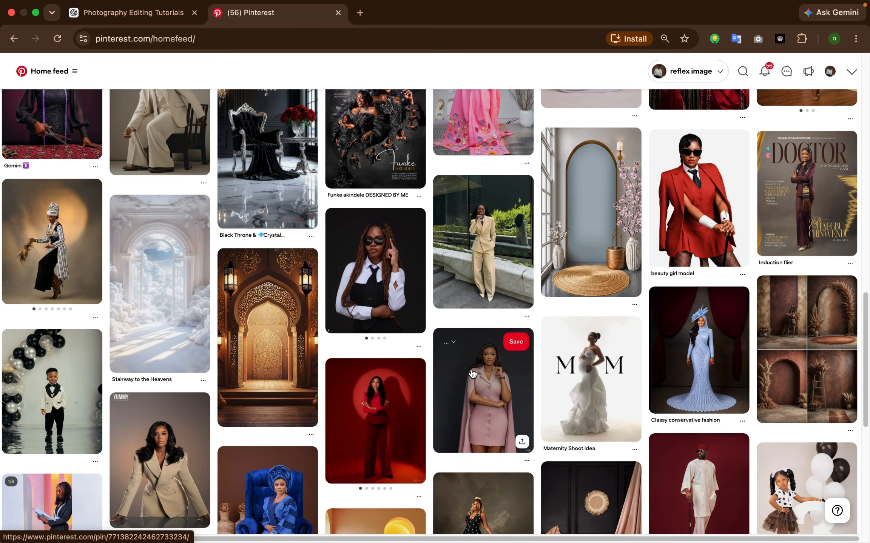
{"action": "scroll", "coordinate": [473, 374], "scroll_direction": "up", "scroll_amount": 20}
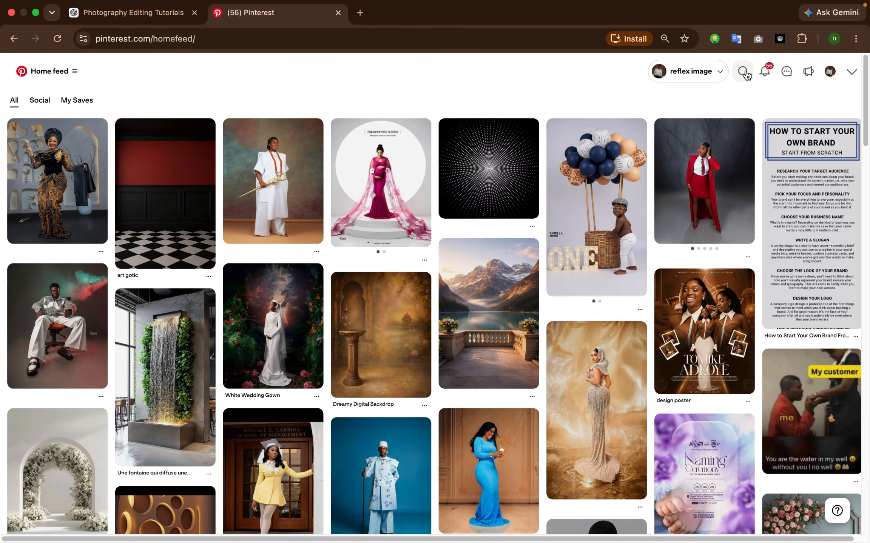
Step: Search Pinterest for "maternity pictures"
{"action": "left_click", "coordinate": [742, 71]}
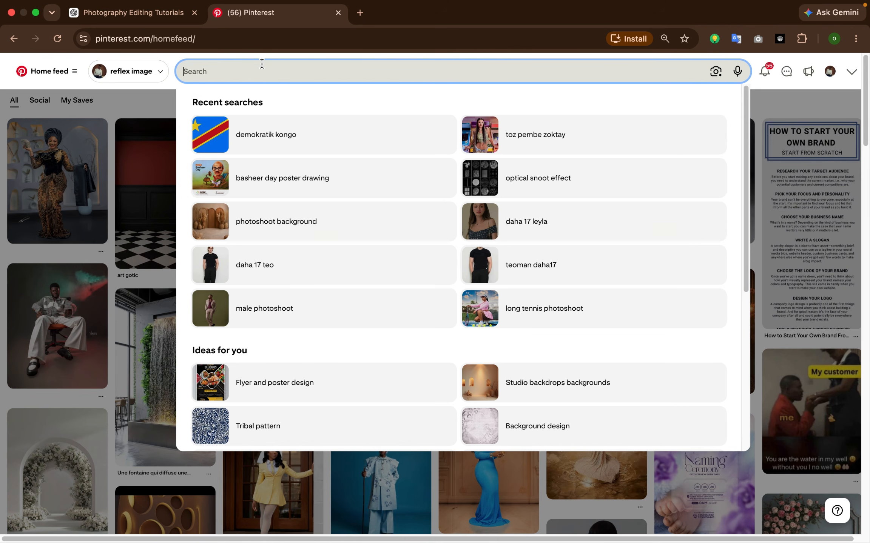
{"action": "type", "text": "mater"}
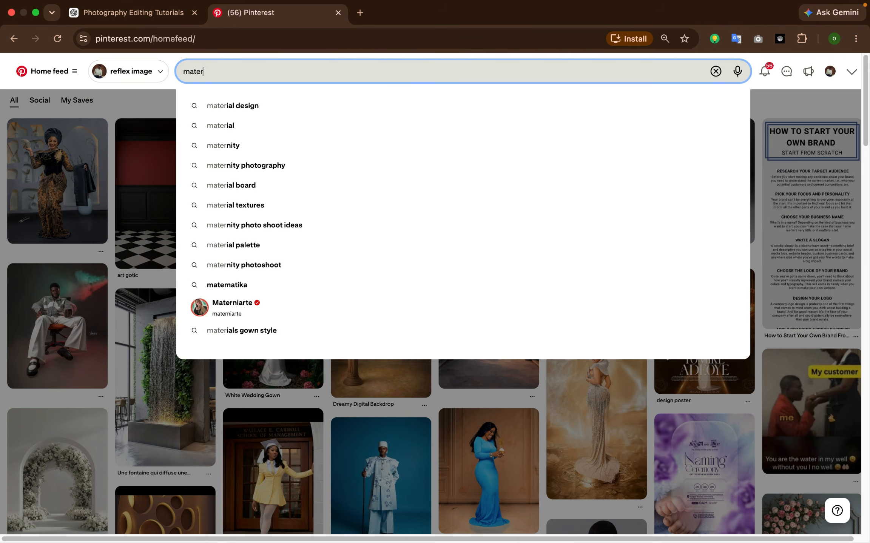
{"action": "type", "text": "nity pictures"}
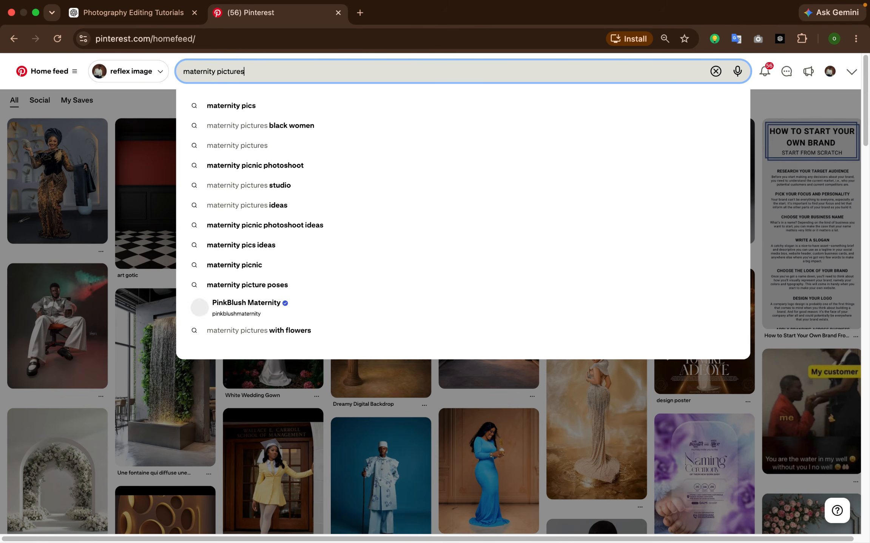
{"action": "key", "text": "Return"}
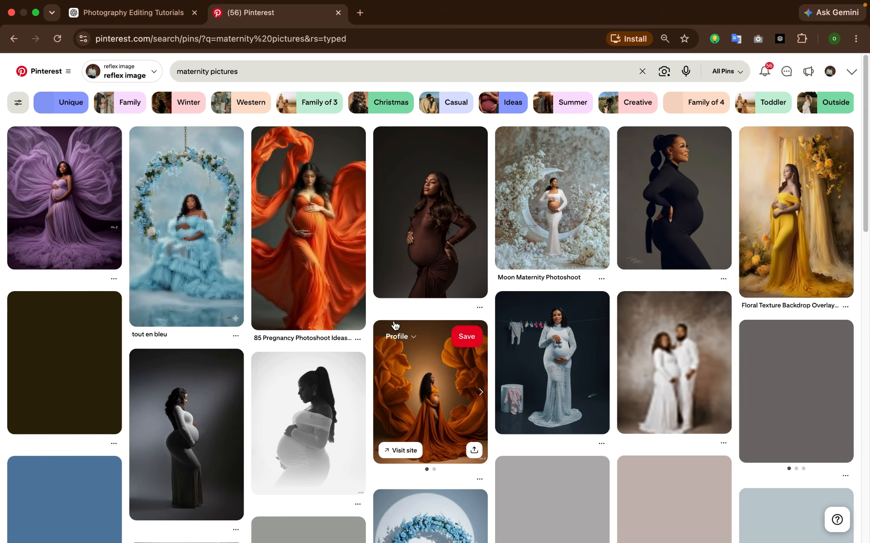
Step: Browse the maternity results, open the pin of the woman in the flowing purple gown and download its image
{"action": "scroll", "coordinate": [395, 325], "scroll_direction": "down", "scroll_amount": 5}
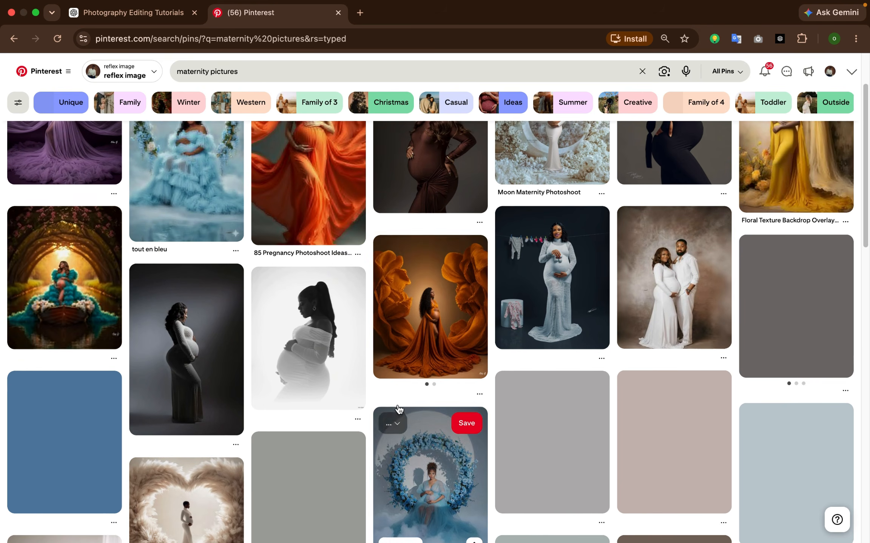
{"action": "scroll", "coordinate": [398, 396], "scroll_direction": "up", "scroll_amount": 5}
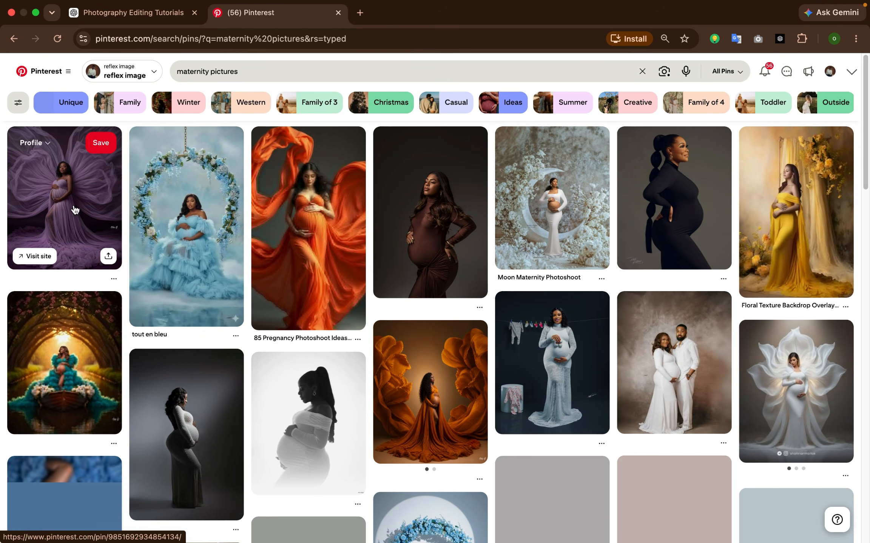
{"action": "scroll", "coordinate": [383, 367], "scroll_direction": "down", "scroll_amount": 1}
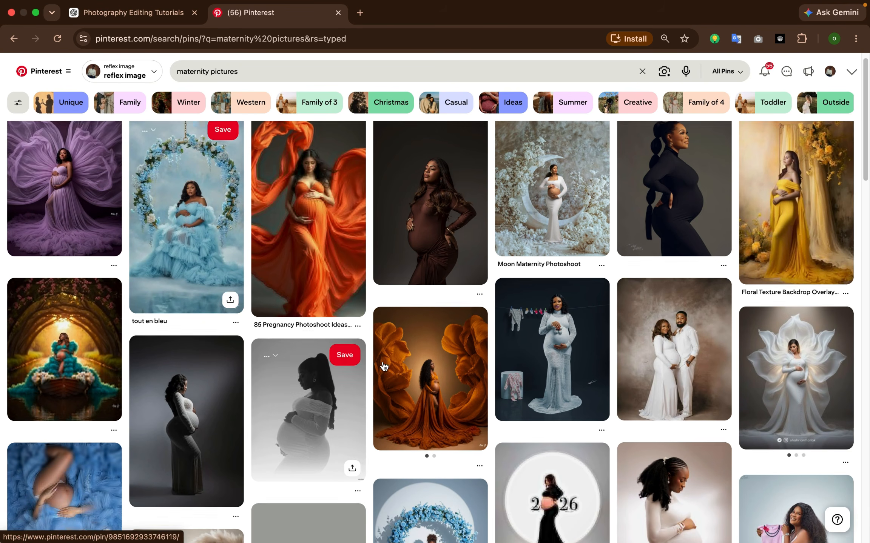
{"action": "scroll", "coordinate": [384, 367], "scroll_direction": "down", "scroll_amount": 10}
{"action": "scroll", "coordinate": [415, 435], "scroll_direction": "up", "scroll_amount": 9}
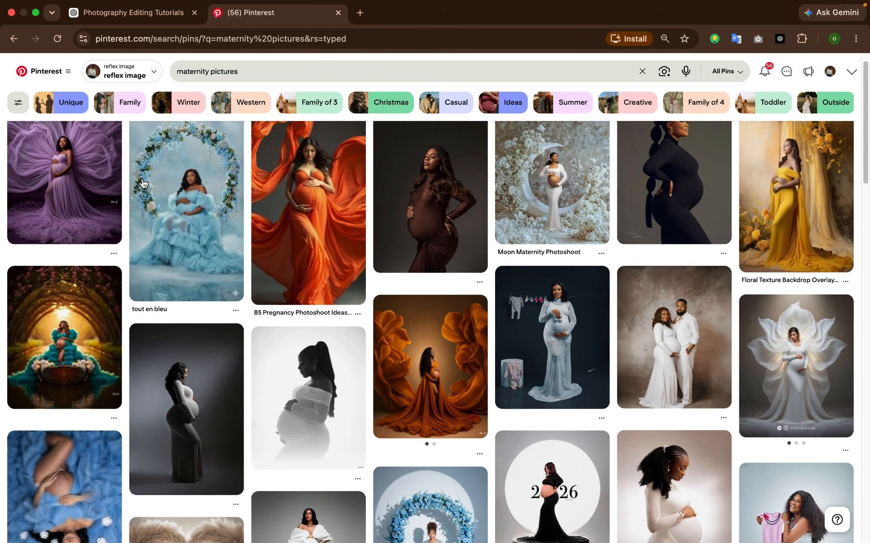
{"action": "scroll", "coordinate": [144, 183], "scroll_direction": "up", "scroll_amount": 2}
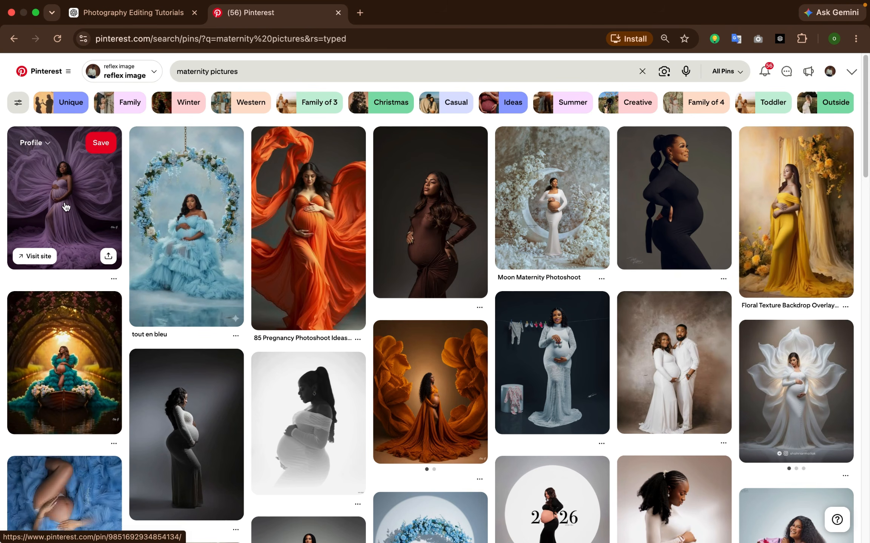
{"action": "left_click", "coordinate": [77, 223]}
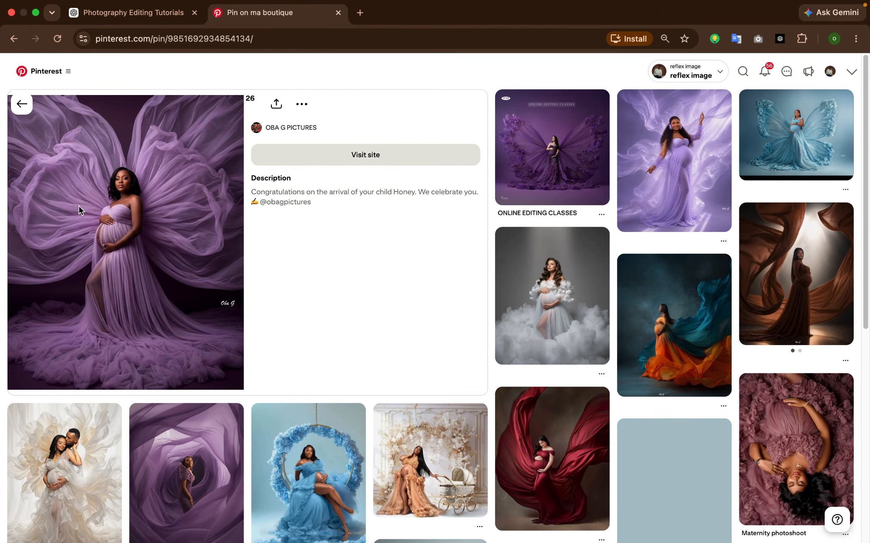
{"action": "left_click", "coordinate": [345, 105]}
{"action": "left_click", "coordinate": [353, 134]}
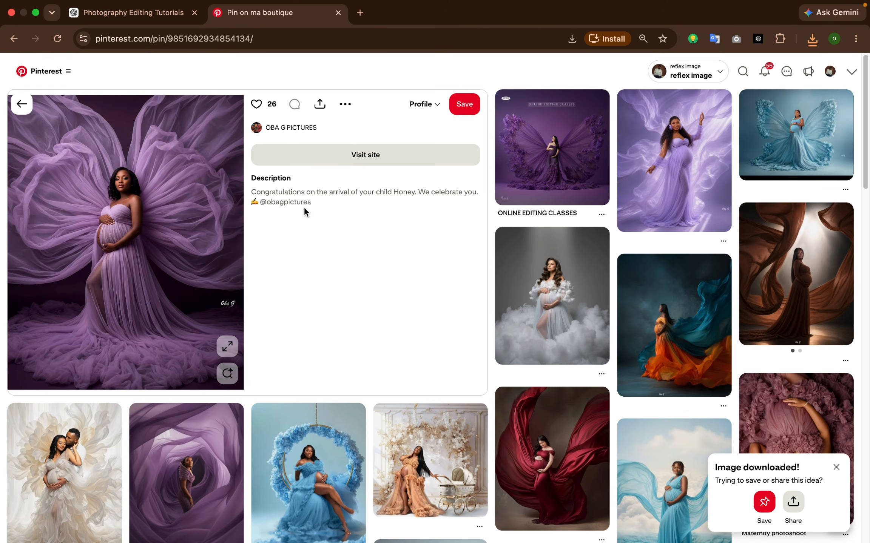
Step: Switch to Photoshop 2026, enter the Firefly prompt-editing workspace and upload a-reference.jpg from the Downloads folder
{"action": "left_click", "coordinate": [35, 12]}
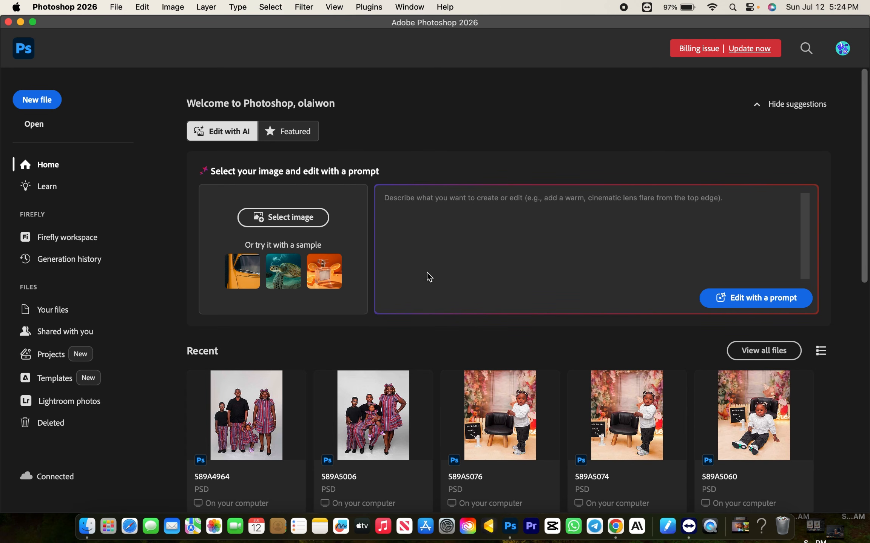
{"action": "left_click", "coordinate": [753, 303]}
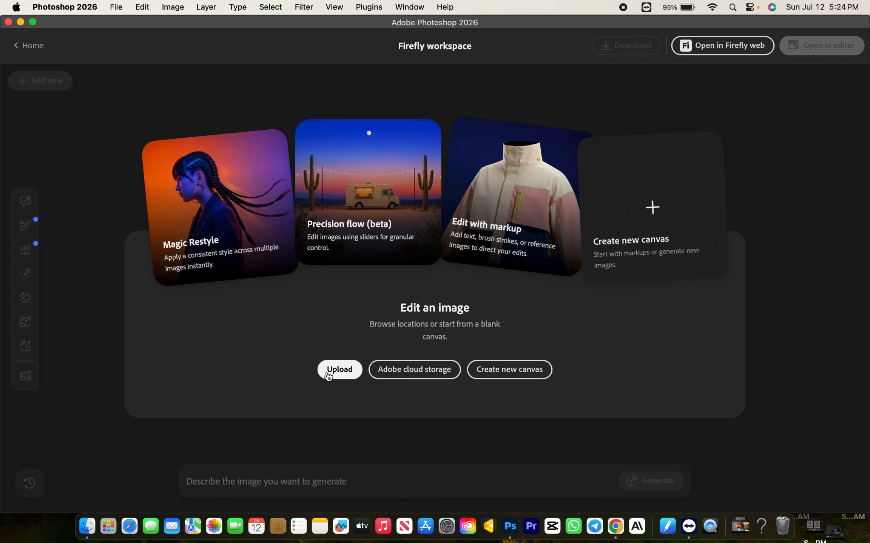
{"action": "left_click", "coordinate": [327, 374]}
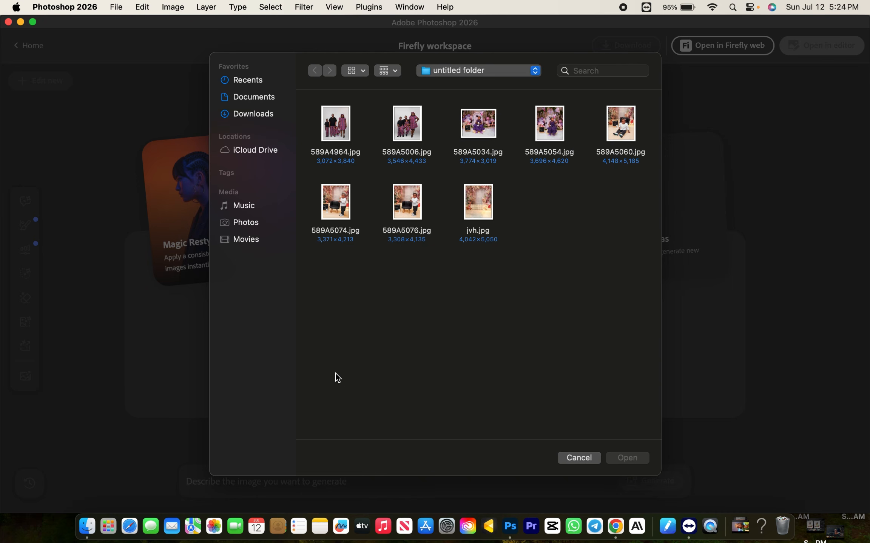
{"action": "left_click", "coordinate": [251, 114]}
{"action": "scroll", "coordinate": [449, 289], "scroll_direction": "down", "scroll_amount": 10}
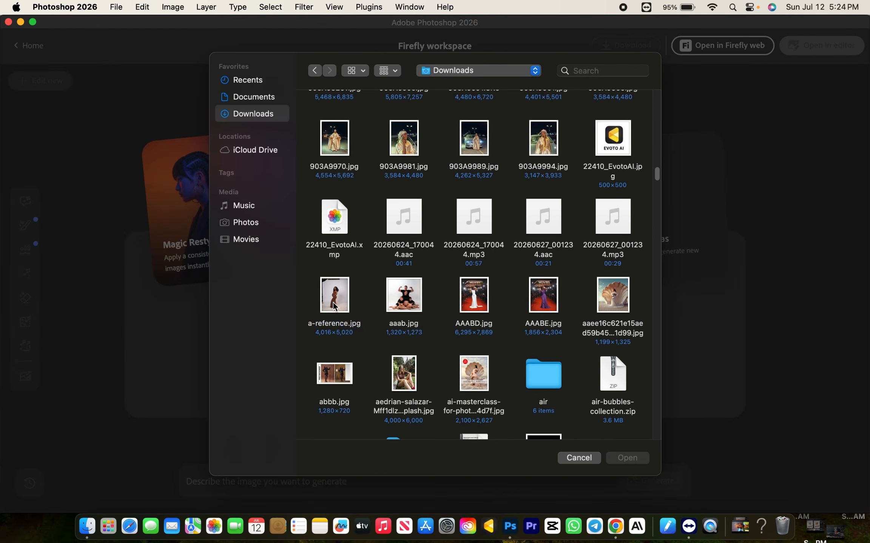
{"action": "left_click", "coordinate": [334, 307]}
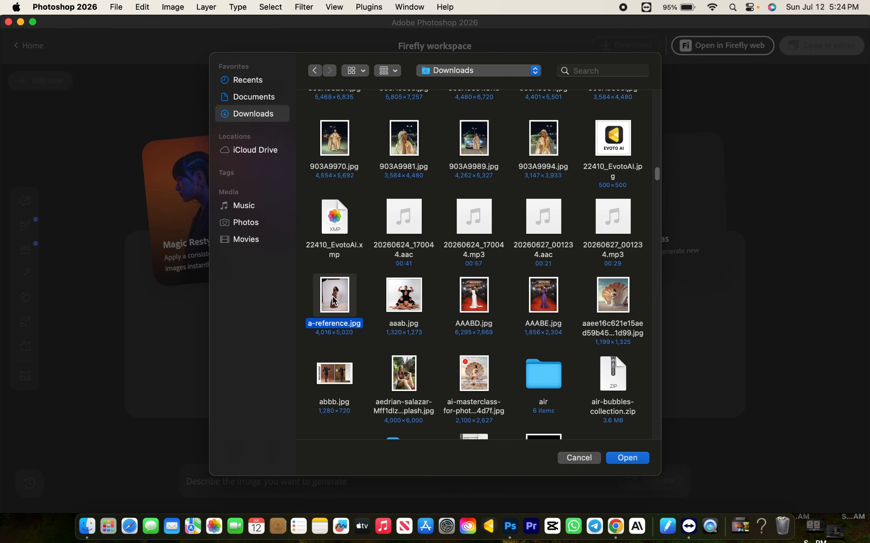
{"action": "left_click", "coordinate": [614, 462]}
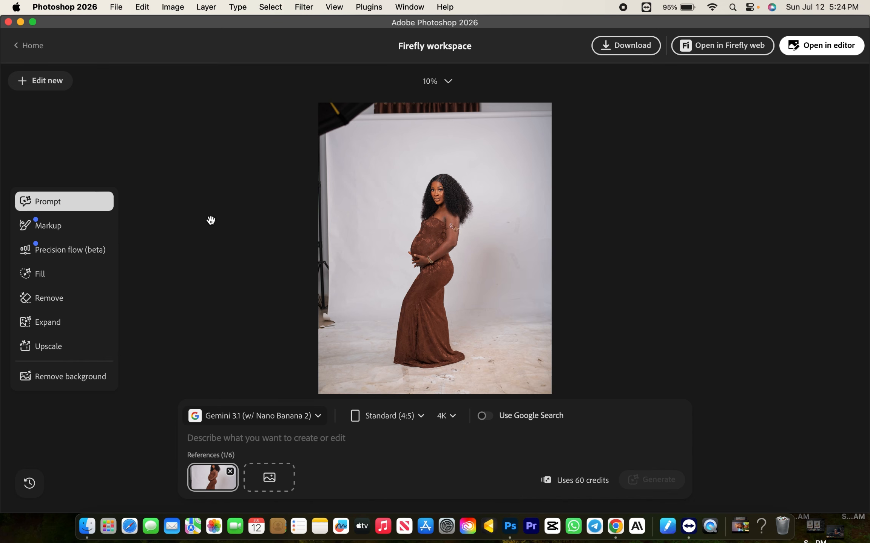
Step: Add the downloaded purple-gown image, the last "Congratulations on the a...pictures" file in Downloads, as a second reference and preview it
{"action": "left_click", "coordinate": [269, 483]}
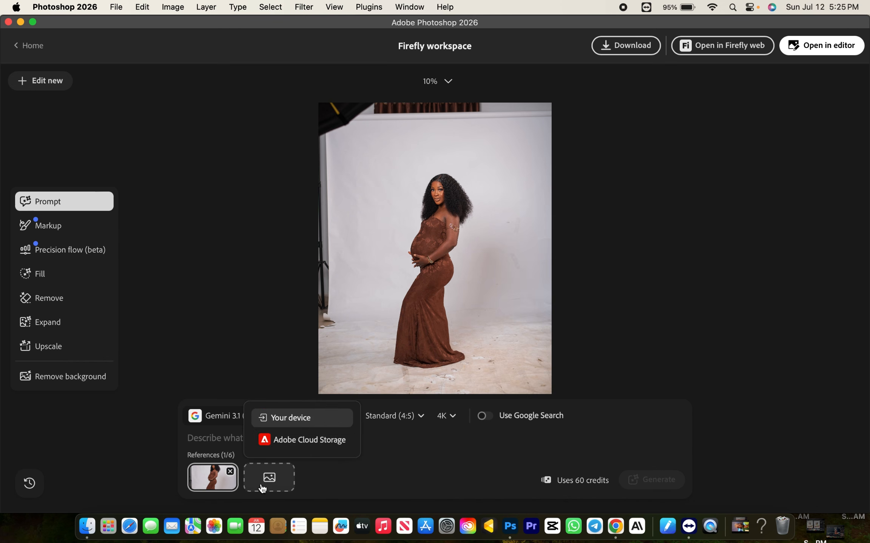
{"action": "left_click", "coordinate": [285, 425]}
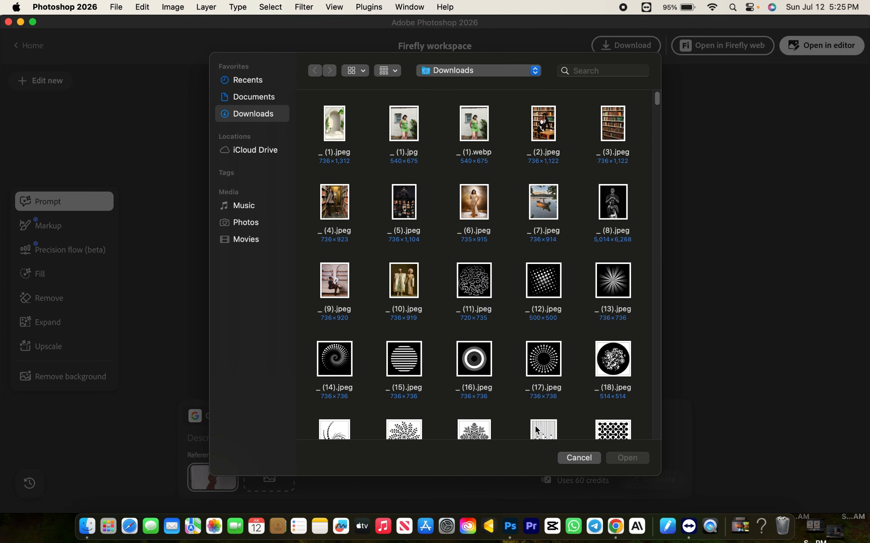
{"action": "scroll", "coordinate": [534, 428], "scroll_direction": "down", "scroll_amount": 15}
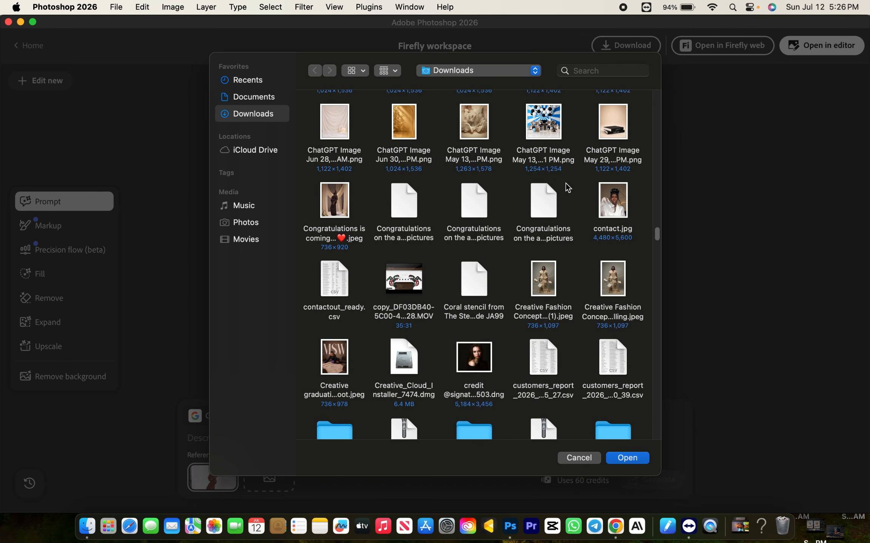
{"action": "left_click", "coordinate": [551, 209]}
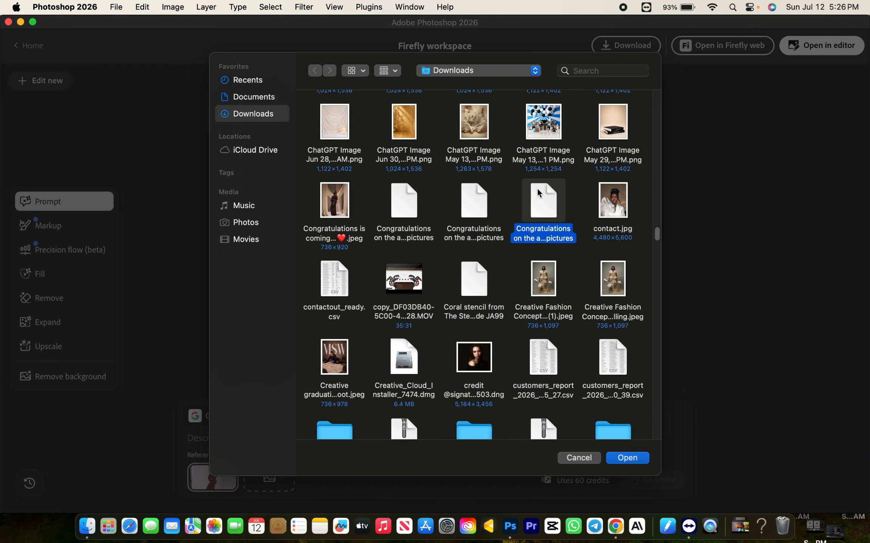
{"action": "left_click", "coordinate": [626, 457]}
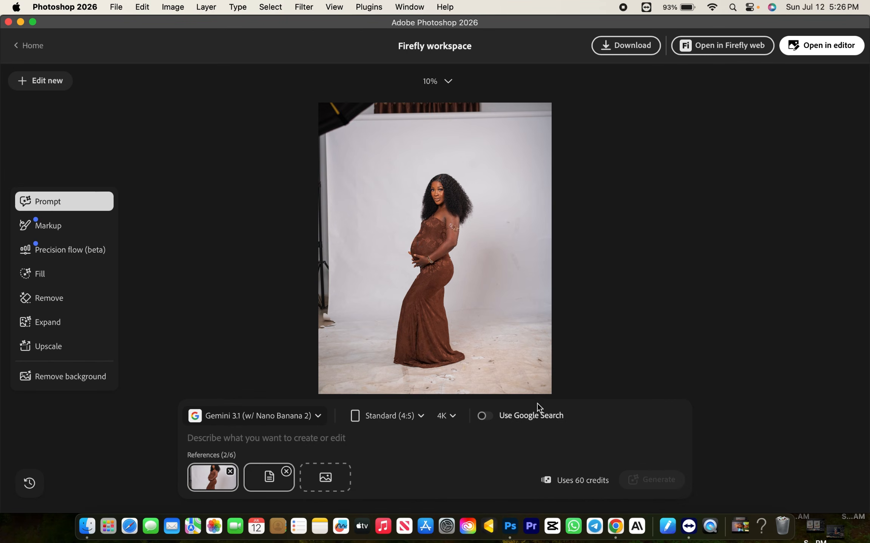
{"action": "mouse_move", "coordinate": [269, 483]}
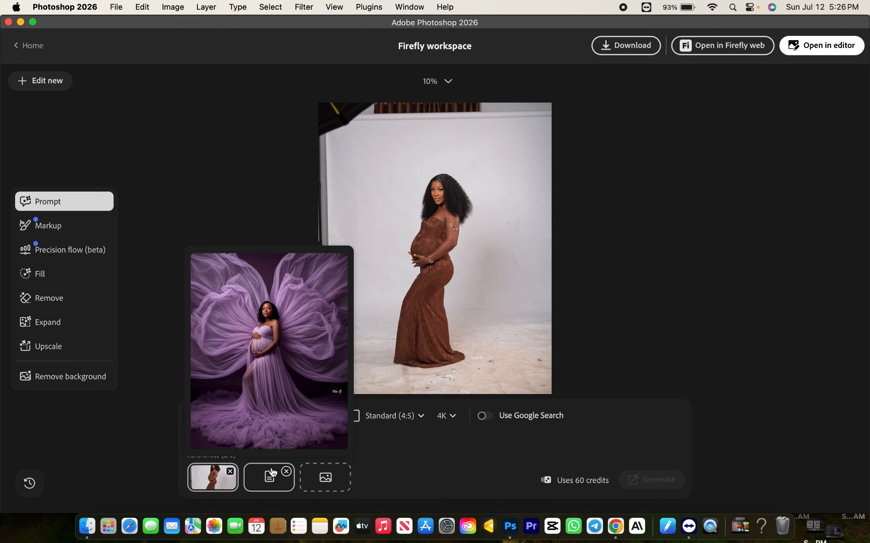
{"action": "mouse_move", "coordinate": [213, 475]}
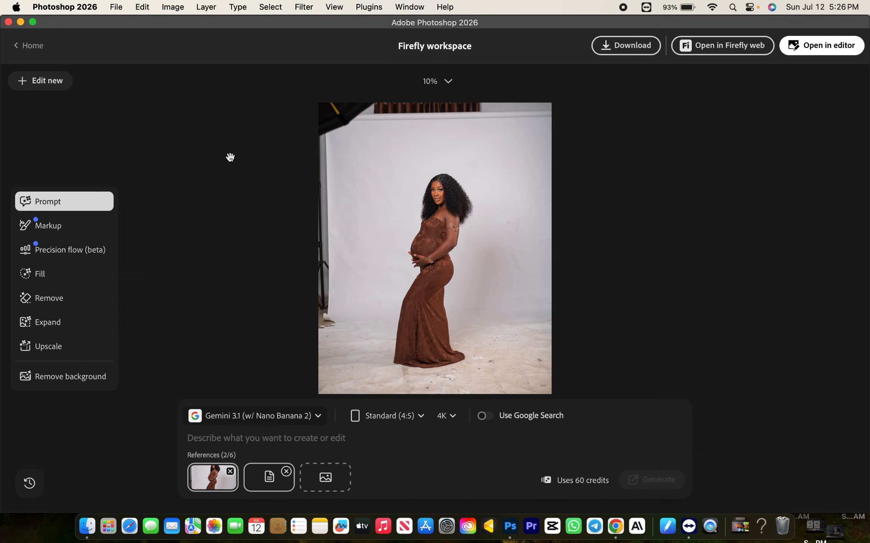
Step: Configure the generation with the Gemini 3.1 (w/ Nano Banana 2) model, Standard (4:5) aspect ratio and 2K resolution
{"action": "left_click", "coordinate": [318, 417]}
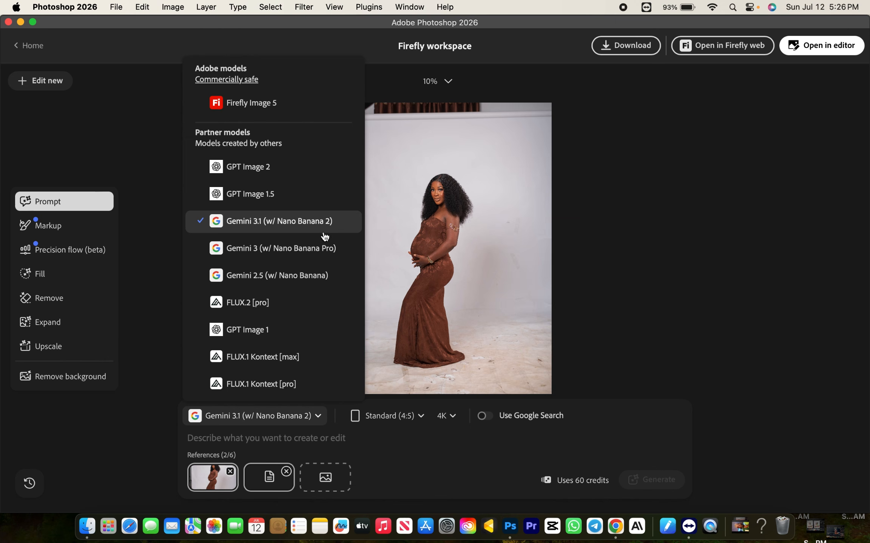
{"action": "left_click", "coordinate": [271, 224]}
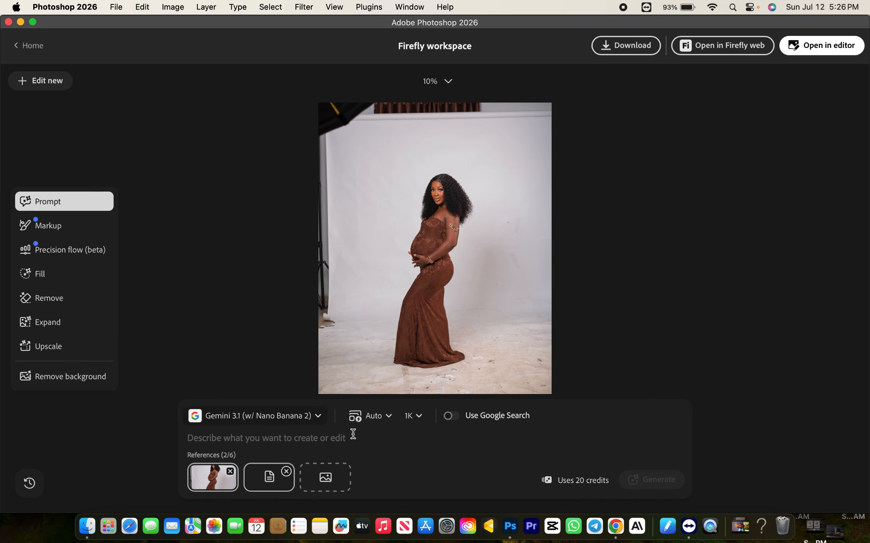
{"action": "left_click", "coordinate": [381, 418]}
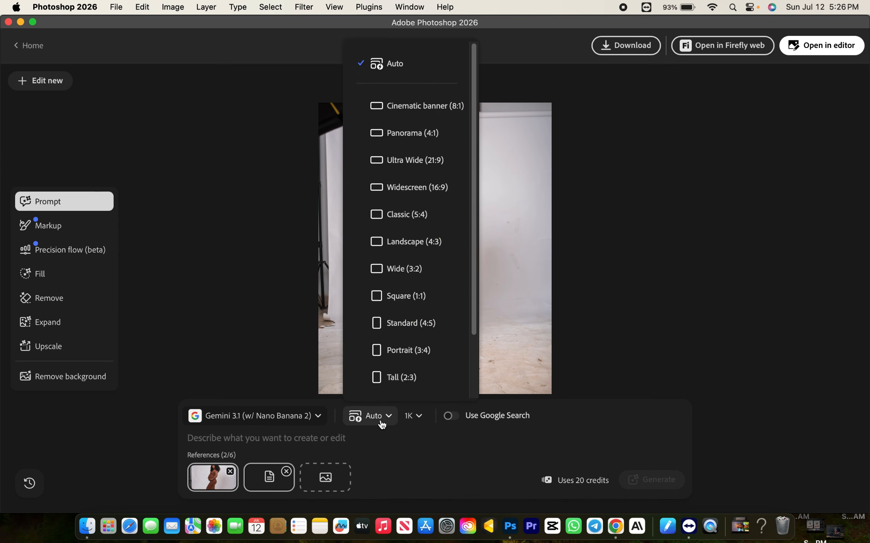
{"action": "left_click", "coordinate": [406, 334]}
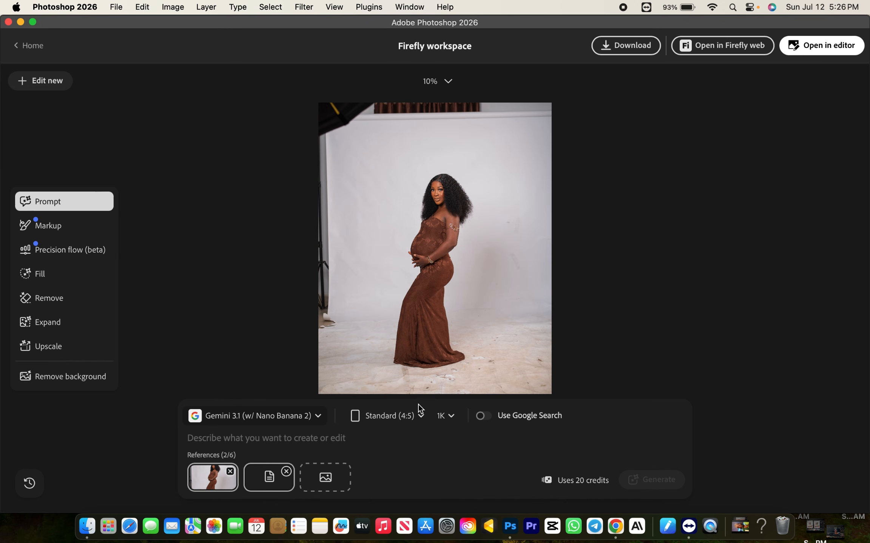
{"action": "left_click", "coordinate": [456, 423]}
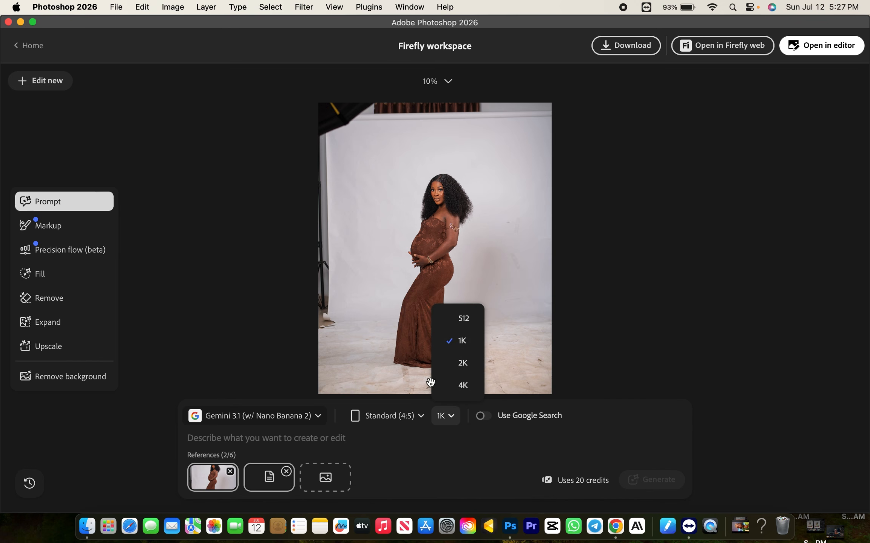
{"action": "left_click", "coordinate": [461, 368]}
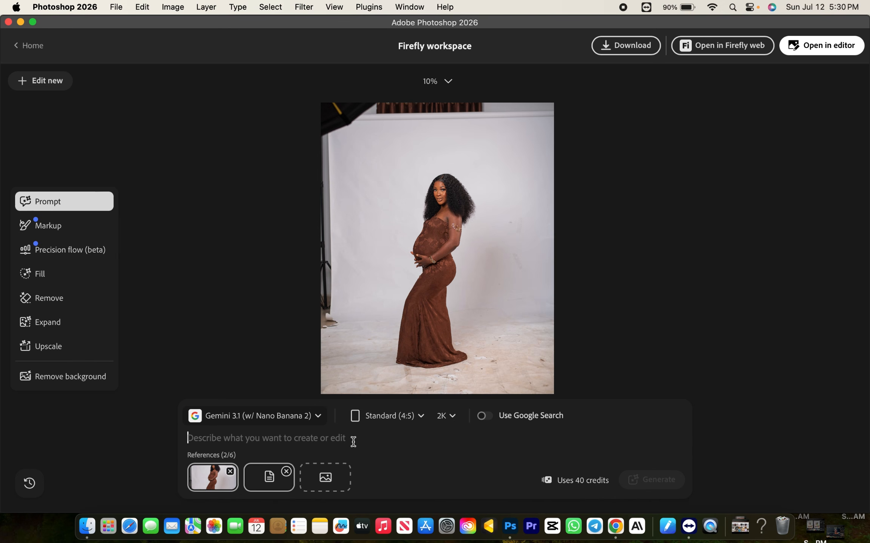
Step: Paste the prompt that transfers Picture B's background and outfit to Picture A while keeping the face unchanged, and read through its full text
{"action": "left_click", "coordinate": [355, 441]}
{"action": "key", "text": "super+v"}
{"action": "scroll", "coordinate": [401, 434], "scroll_direction": "up", "scroll_amount": 10}
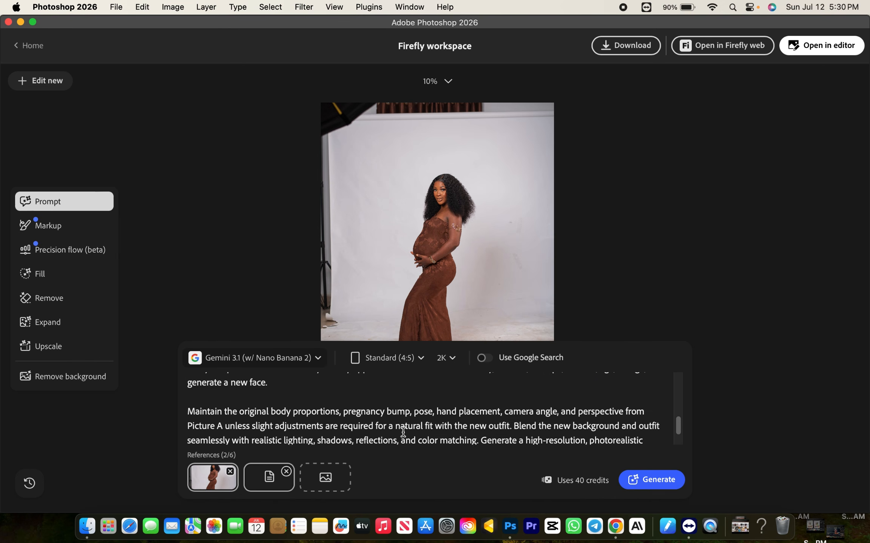
{"action": "scroll", "coordinate": [401, 434], "scroll_direction": "up", "scroll_amount": 5}
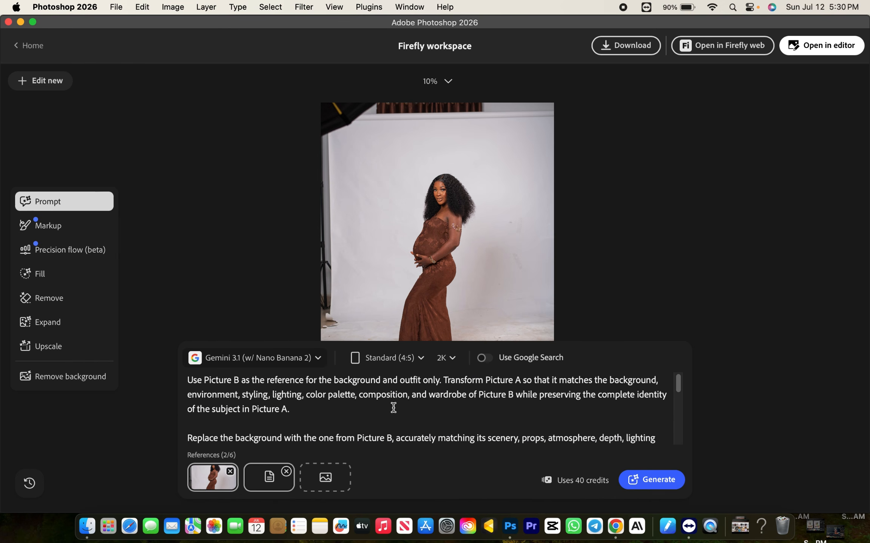
{"action": "scroll", "coordinate": [396, 415], "scroll_direction": "down", "scroll_amount": 10}
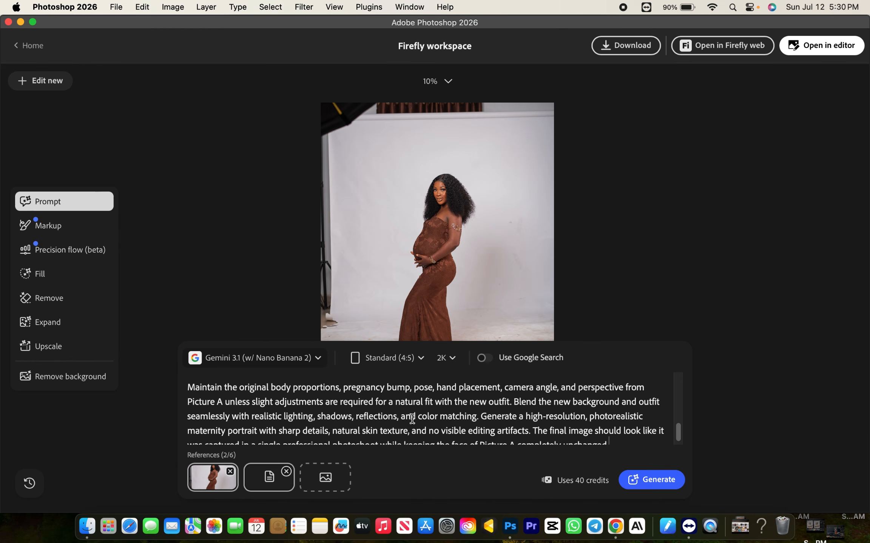
{"action": "scroll", "coordinate": [412, 418], "scroll_direction": "down", "scroll_amount": 1}
{"action": "scroll", "coordinate": [412, 419], "scroll_direction": "up", "scroll_amount": 5}
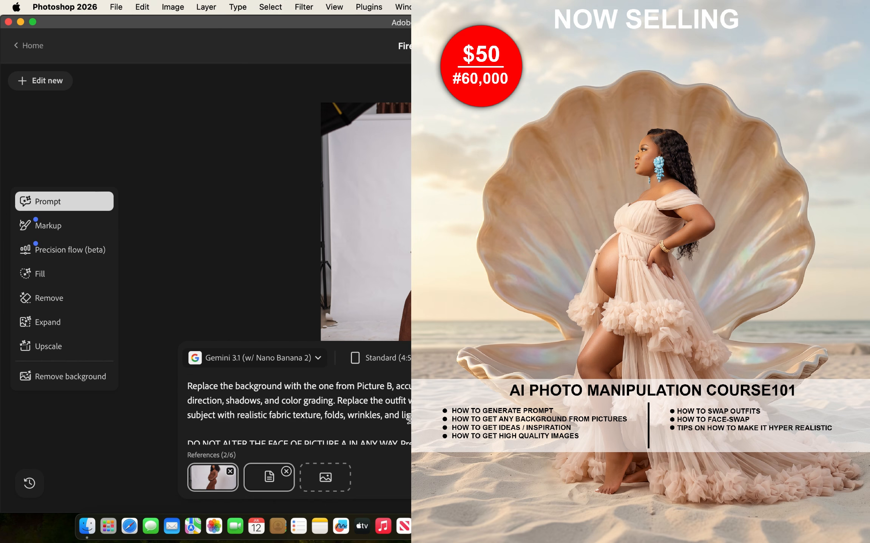
{"action": "scroll", "coordinate": [409, 418], "scroll_direction": "up", "scroll_amount": 3}
{"action": "scroll", "coordinate": [396, 407], "scroll_direction": "down", "scroll_amount": 3}
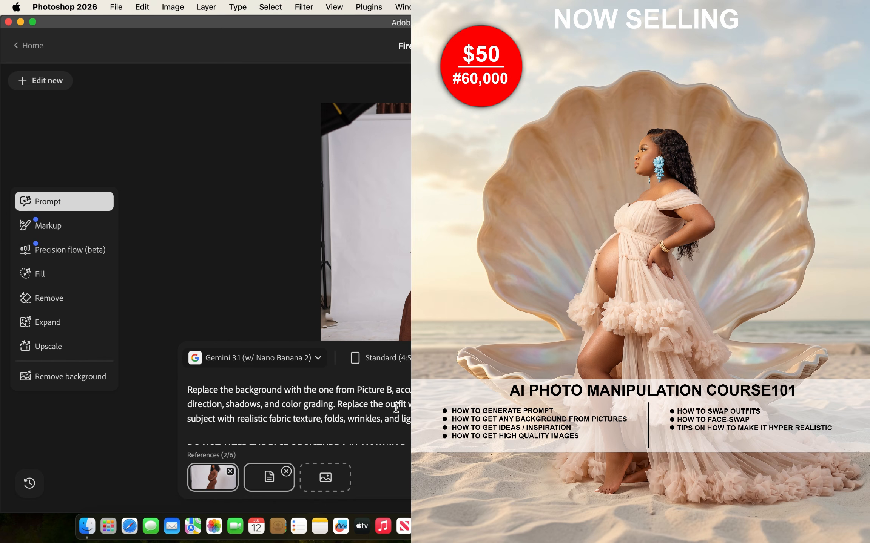
{"action": "scroll", "coordinate": [396, 408], "scroll_direction": "down", "scroll_amount": 5}
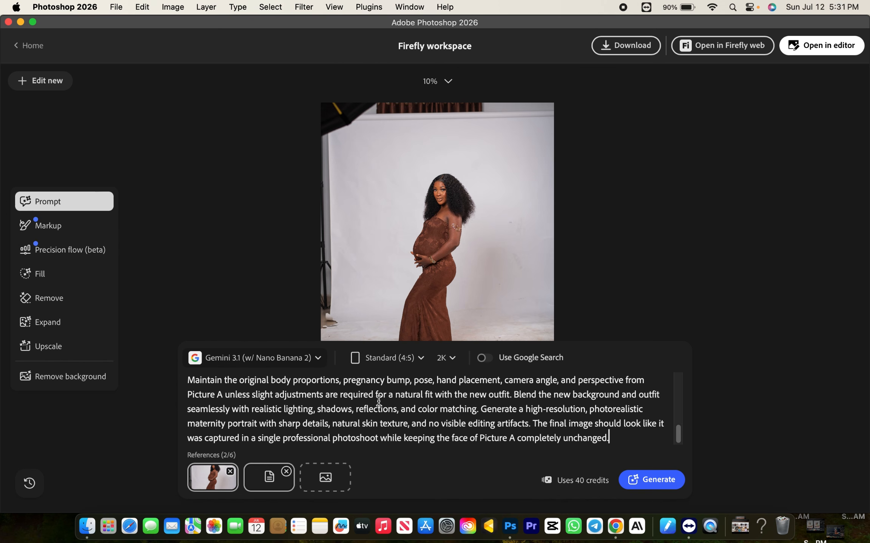
{"action": "scroll", "coordinate": [377, 410], "scroll_direction": "up", "scroll_amount": 5}
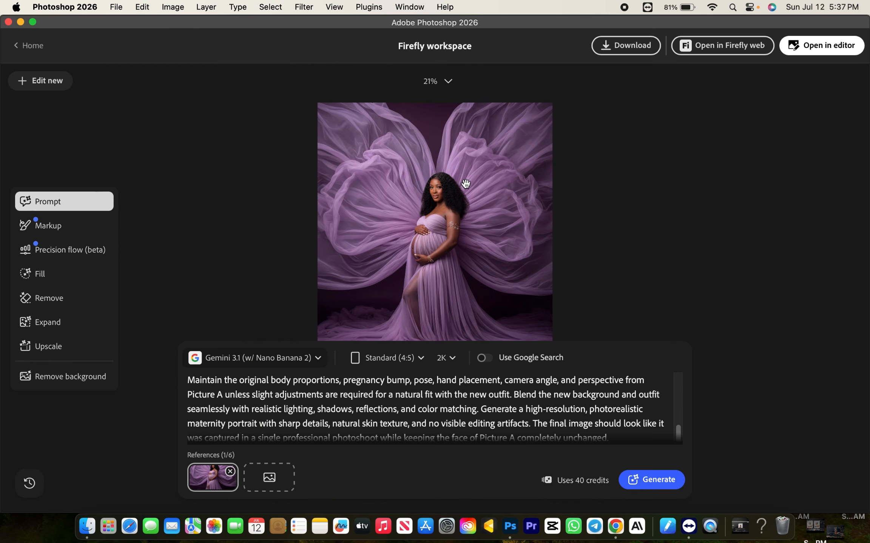
Step: Inspect the generated purple-gown maternity image, checking the face, pose, dress and flowing fabric background
{"action": "scroll", "coordinate": [453, 204], "scroll_direction": "down", "scroll_amount": 5}
{"action": "scroll", "coordinate": [450, 216], "scroll_direction": "up", "scroll_amount": 3}
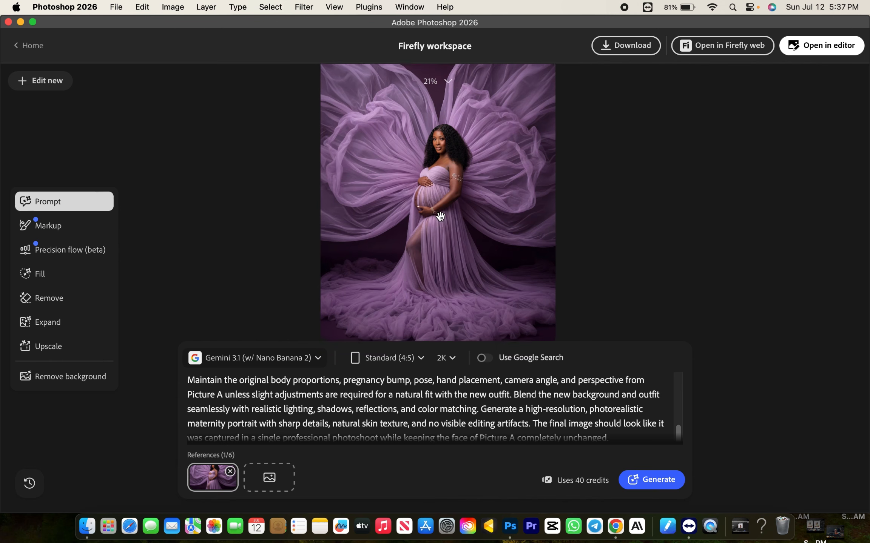
{"action": "scroll", "coordinate": [460, 192], "scroll_direction": "right", "scroll_amount": 2}
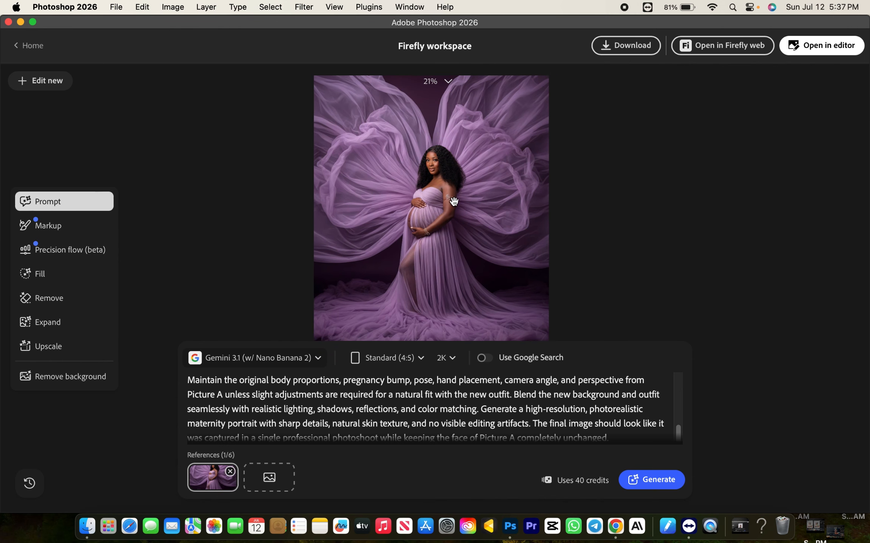
{"action": "scroll", "coordinate": [454, 203], "scroll_direction": "up", "scroll_amount": 1}
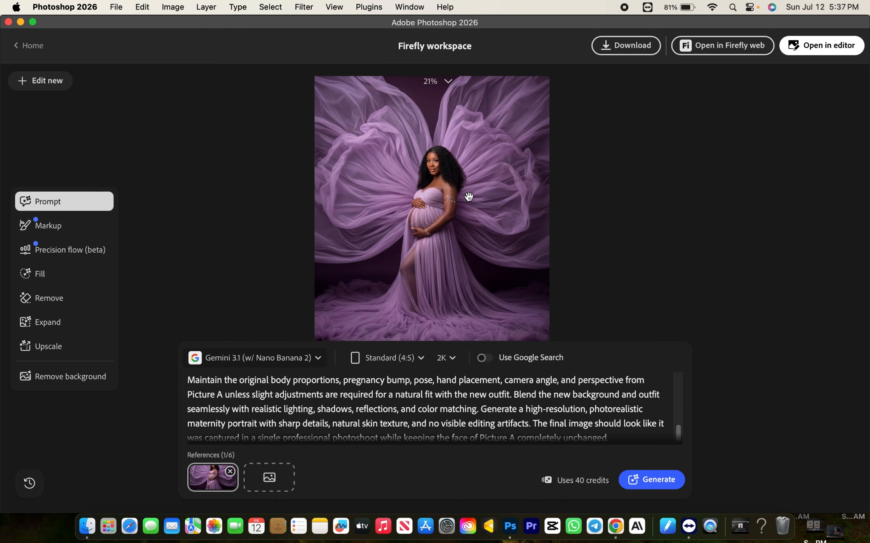